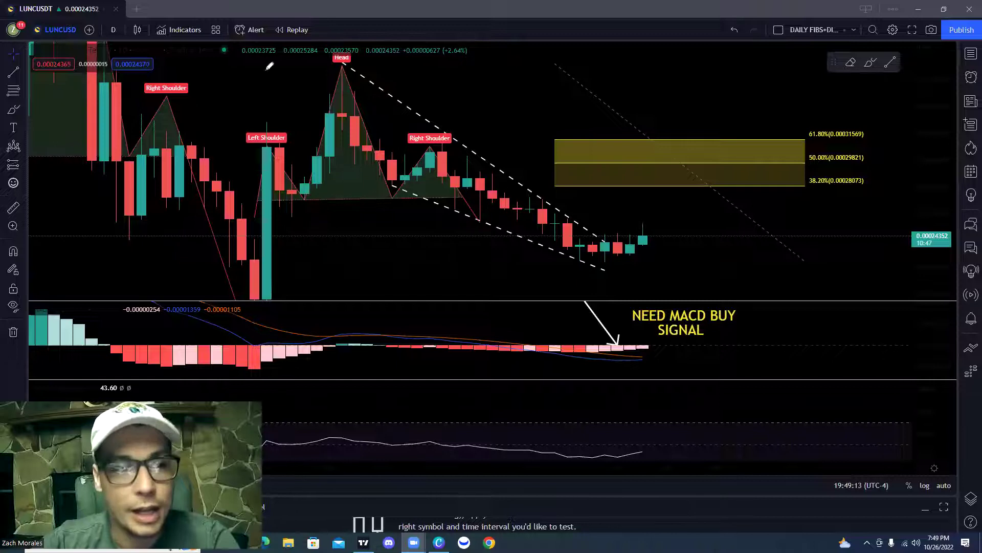
Step: Circle the LUNCUSDT symbol and trace the price zigzag down the falling wedge and up to the 38.20% level
{"action": "left_click_drag", "start_coordinate": [70, 18], "coordinate": [76, 21]}
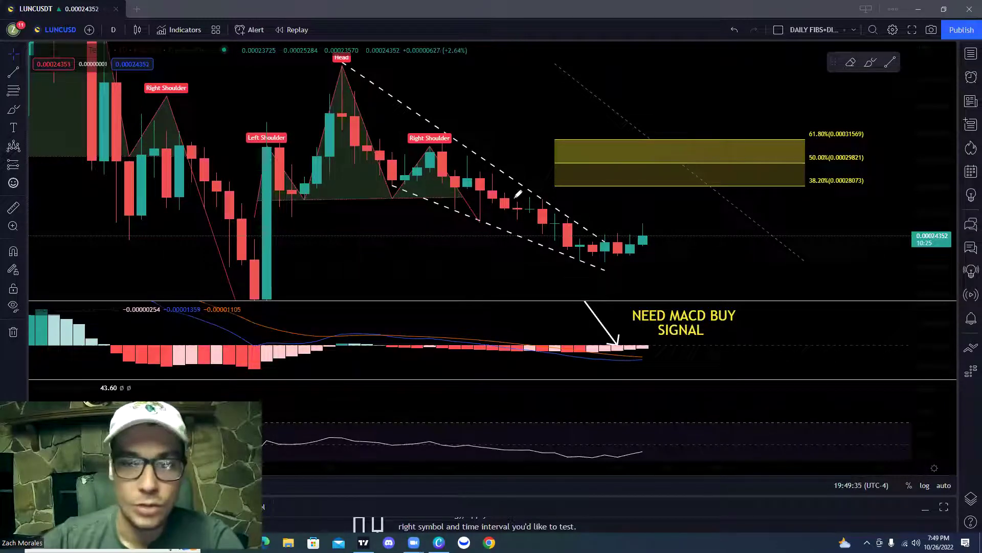
{"action": "mouse_move", "coordinate": [367, 81]}
{"action": "left_mouse_down"}
{"action": "mouse_move", "coordinate": [413, 165]}
{"action": "mouse_move", "coordinate": [506, 218]}
{"action": "mouse_move", "coordinate": [593, 249]}
{"action": "left_mouse_up"}
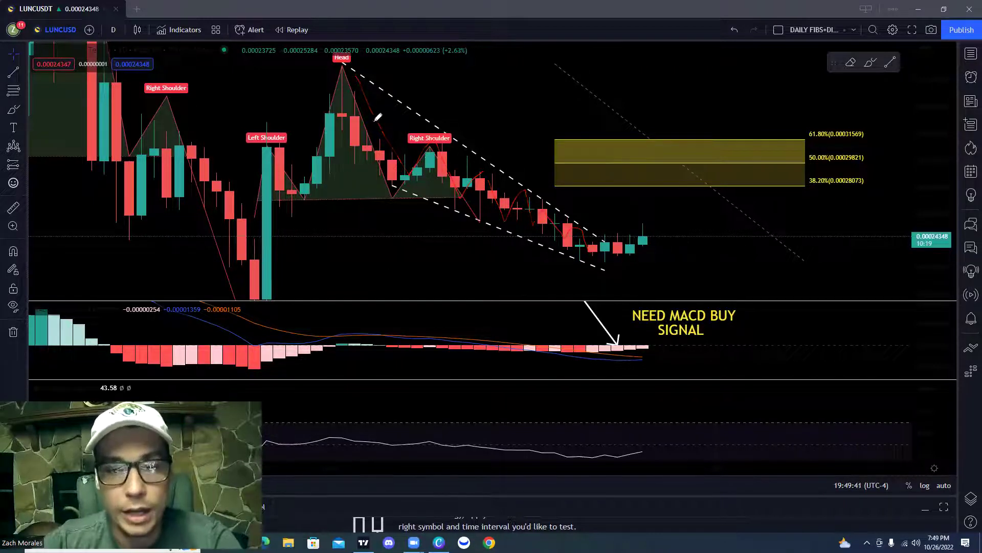
{"action": "key", "text": "ctrl+z"}
{"action": "mouse_move", "coordinate": [367, 93]}
{"action": "left_mouse_down"}
{"action": "mouse_move", "coordinate": [533, 232]}
{"action": "mouse_move", "coordinate": [571, 221]}
{"action": "mouse_move", "coordinate": [611, 251]}
{"action": "mouse_move", "coordinate": [655, 181]}
{"action": "mouse_move", "coordinate": [660, 197]}
{"action": "left_mouse_up"}
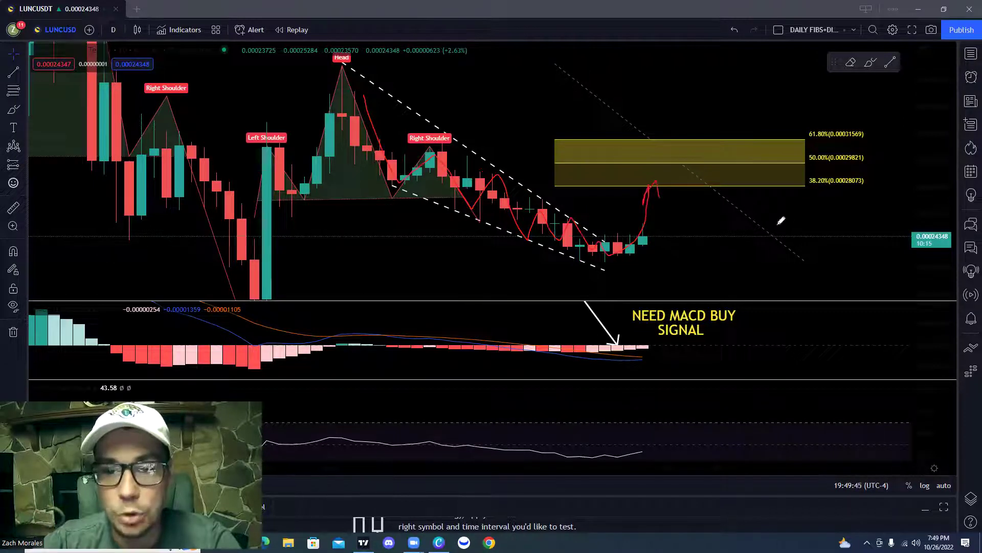
{"action": "key", "text": "ctrl+z"}
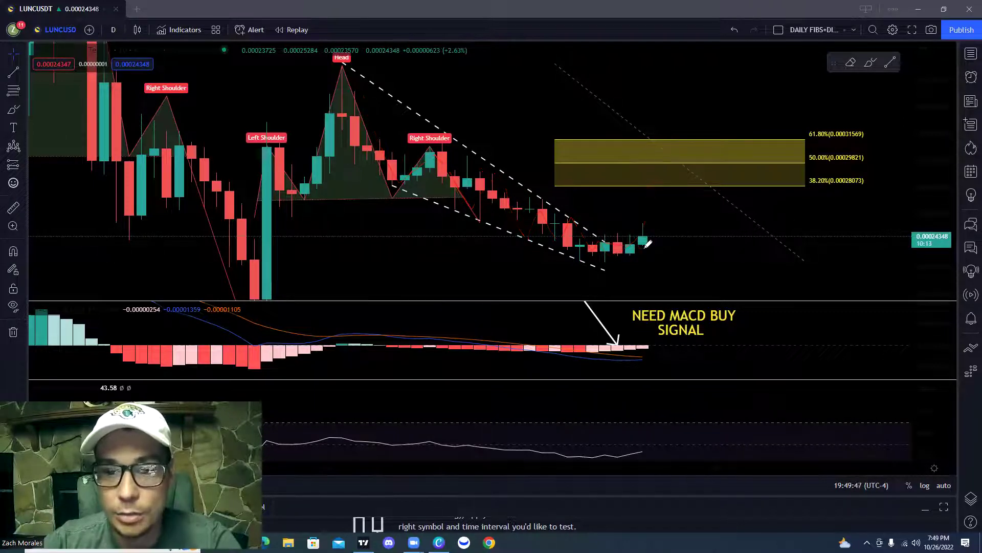
Step: Mark the bounce from the wedge low and draw a freehand upward arrow at the MACD lines' expected crossover
{"action": "left_click_drag", "start_coordinate": [607, 259], "coordinate": [657, 224]}
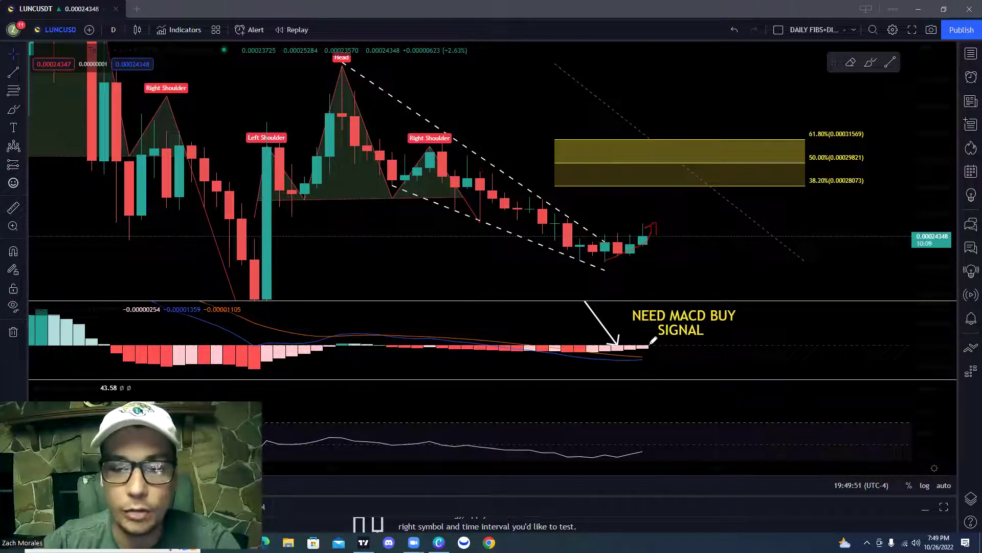
{"action": "mouse_move", "coordinate": [654, 334]}
{"action": "left_mouse_down"}
{"action": "mouse_move", "coordinate": [628, 358]}
{"action": "mouse_move", "coordinate": [651, 333]}
{"action": "left_mouse_up"}
{"action": "mouse_move", "coordinate": [610, 273]}
{"action": "left_mouse_down"}
{"action": "mouse_move", "coordinate": [759, 301]}
{"action": "mouse_move", "coordinate": [564, 262]}
{"action": "left_mouse_up"}
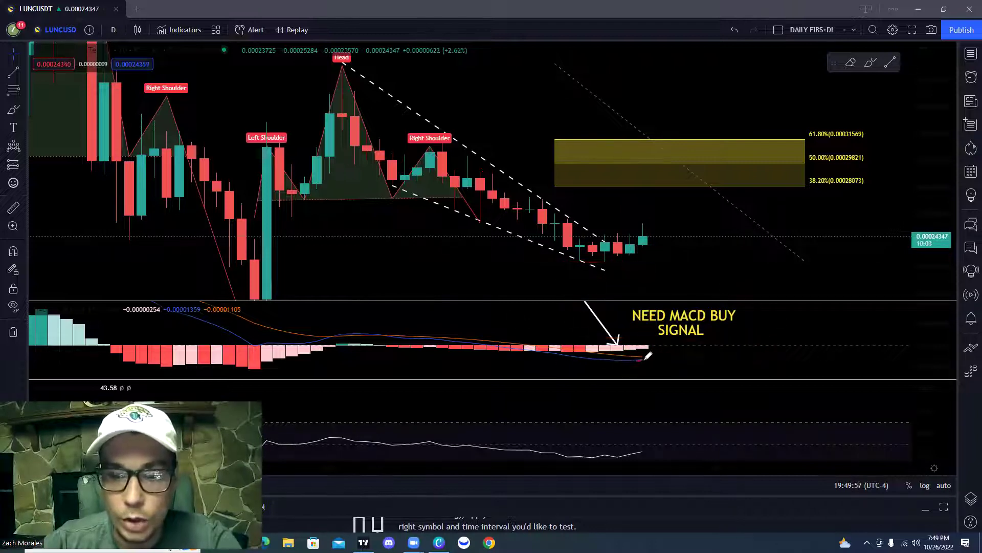
{"action": "left_click_drag", "start_coordinate": [653, 350], "coordinate": [664, 345]}
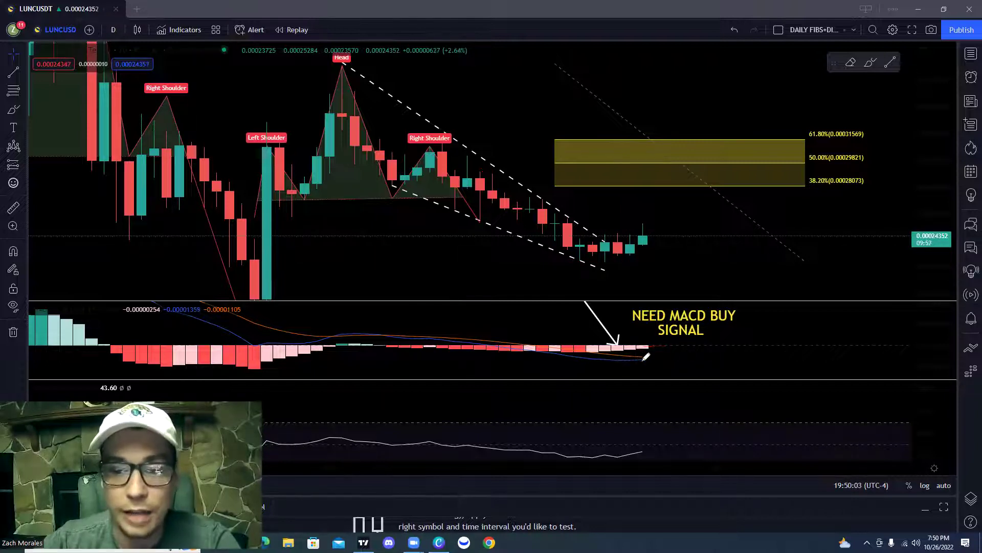
{"action": "mouse_move", "coordinate": [644, 355]}
{"action": "left_mouse_down"}
{"action": "mouse_move", "coordinate": [654, 330]}
{"action": "mouse_move", "coordinate": [663, 338]}
{"action": "left_mouse_up"}
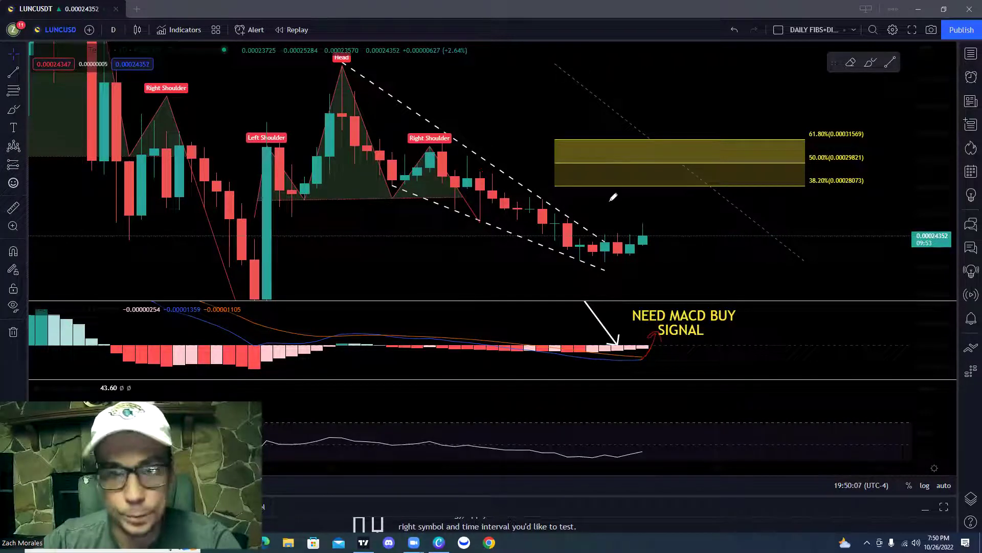
Step: Circle the Fibonacci tool and trace the move from the Head peak down to the wedge low and up to the 50.00% level
{"action": "mouse_move", "coordinate": [861, 122]}
{"action": "left_mouse_down"}
{"action": "mouse_move", "coordinate": [535, 113]}
{"action": "mouse_move", "coordinate": [805, 207]}
{"action": "mouse_move", "coordinate": [884, 132]}
{"action": "mouse_move", "coordinate": [834, 121]}
{"action": "left_mouse_up"}
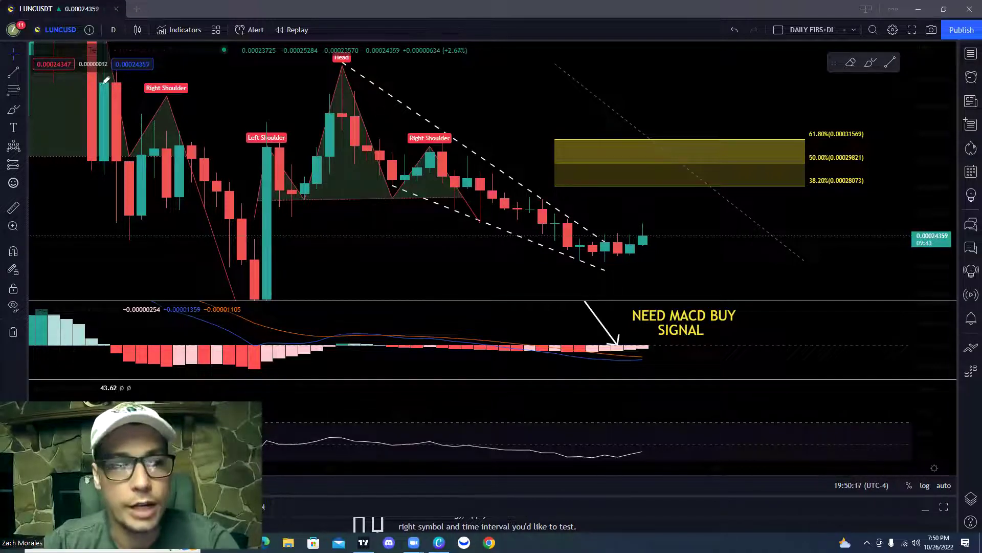
{"action": "mouse_move", "coordinate": [24, 82]}
{"action": "left_mouse_down"}
{"action": "mouse_move", "coordinate": [7, 83]}
{"action": "mouse_move", "coordinate": [23, 99]}
{"action": "mouse_move", "coordinate": [26, 80]}
{"action": "left_mouse_up"}
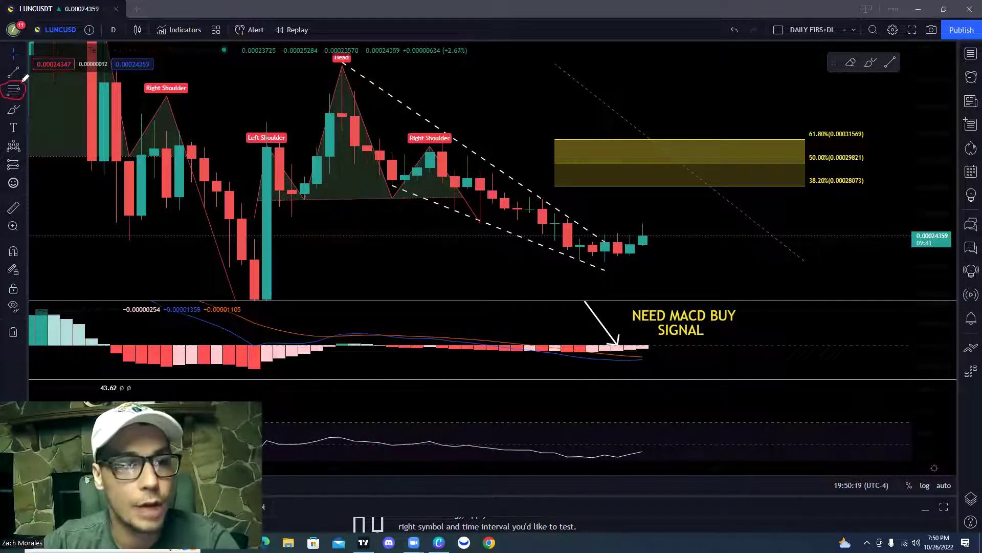
{"action": "mouse_move", "coordinate": [331, 95]}
{"action": "left_mouse_down"}
{"action": "mouse_move", "coordinate": [340, 68]}
{"action": "mouse_move", "coordinate": [316, 80]}
{"action": "left_mouse_up"}
{"action": "mouse_move", "coordinate": [613, 267]}
{"action": "left_mouse_down"}
{"action": "mouse_move", "coordinate": [610, 255]}
{"action": "mouse_move", "coordinate": [608, 272]}
{"action": "left_mouse_up"}
{"action": "mouse_move", "coordinate": [342, 66]}
{"action": "left_mouse_down"}
{"action": "mouse_move", "coordinate": [430, 136]}
{"action": "mouse_move", "coordinate": [643, 223]}
{"action": "mouse_move", "coordinate": [674, 156]}
{"action": "mouse_move", "coordinate": [678, 175]}
{"action": "left_mouse_up"}
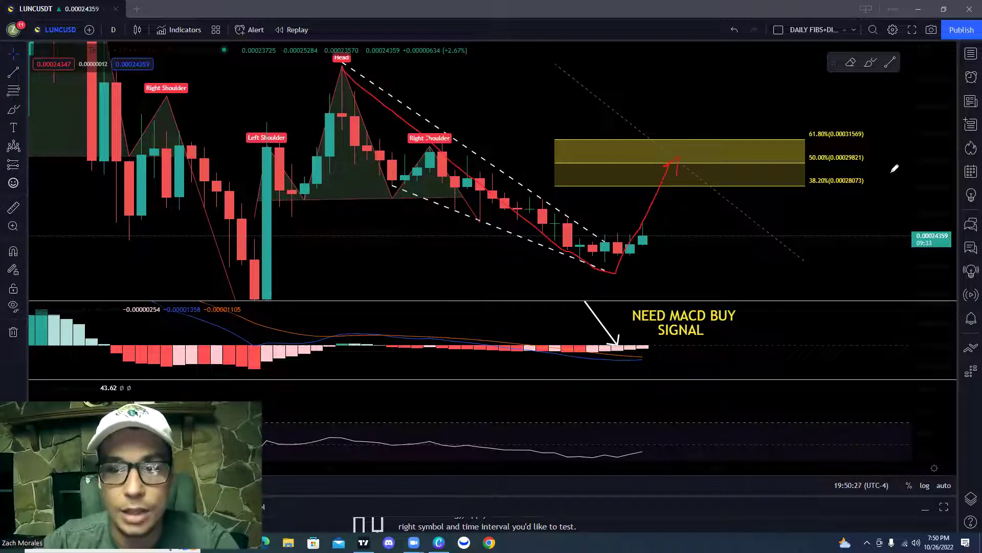
Step: Circle the retracement labels, trace the move from the Head peak to the low and up to 61.80%, and cross the yellow zone
{"action": "left_click_drag", "start_coordinate": [865, 123], "coordinate": [795, 123]}
{"action": "mouse_move", "coordinate": [801, 172]}
{"action": "left_mouse_down"}
{"action": "mouse_move", "coordinate": [823, 195]}
{"action": "mouse_move", "coordinate": [873, 131]}
{"action": "mouse_move", "coordinate": [873, 110]}
{"action": "left_mouse_up"}
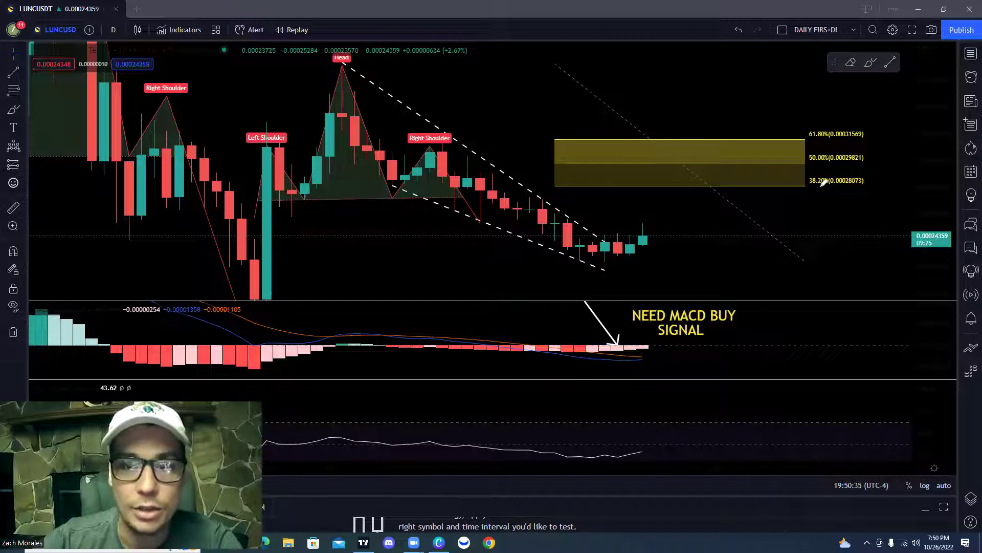
{"action": "mouse_move", "coordinate": [803, 126]}
{"action": "left_mouse_down"}
{"action": "mouse_move", "coordinate": [894, 121]}
{"action": "mouse_move", "coordinate": [812, 142]}
{"action": "mouse_move", "coordinate": [807, 123]}
{"action": "left_mouse_up"}
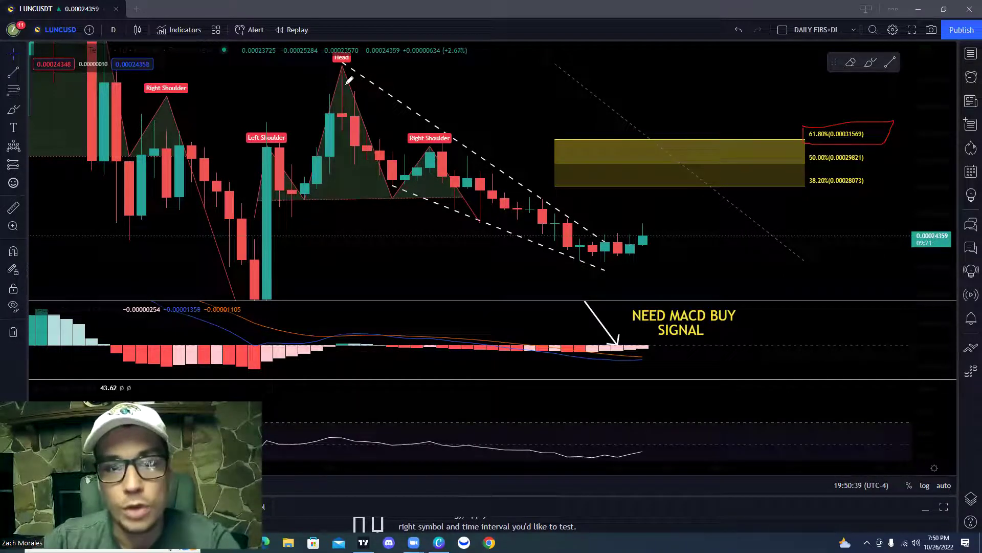
{"action": "mouse_move", "coordinate": [342, 67]}
{"action": "left_mouse_down"}
{"action": "mouse_move", "coordinate": [503, 201]}
{"action": "mouse_move", "coordinate": [610, 267]}
{"action": "mouse_move", "coordinate": [664, 137]}
{"action": "mouse_move", "coordinate": [672, 150]}
{"action": "left_mouse_up"}
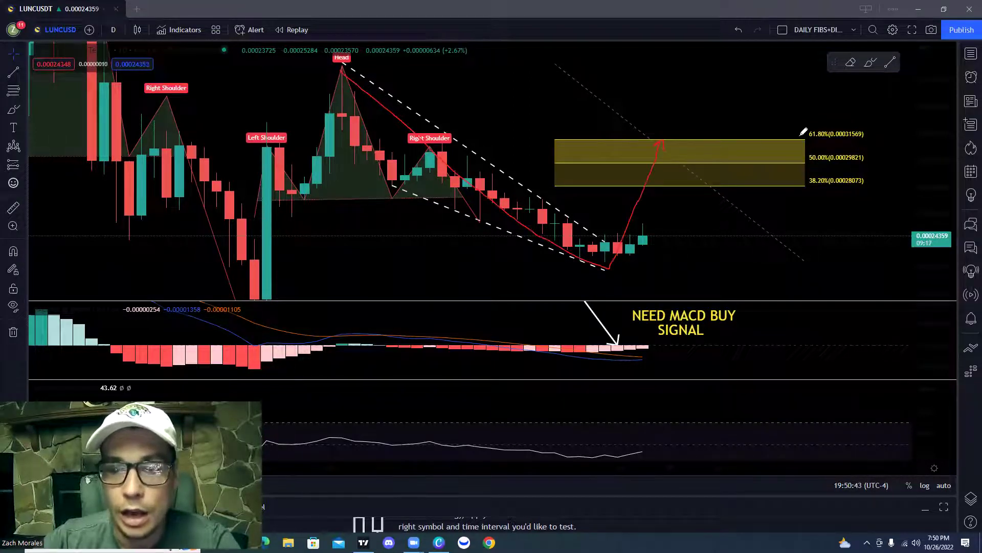
{"action": "left_click_drag", "start_coordinate": [623, 104], "coordinate": [704, 180]}
{"action": "left_click_drag", "start_coordinate": [731, 121], "coordinate": [577, 198]}
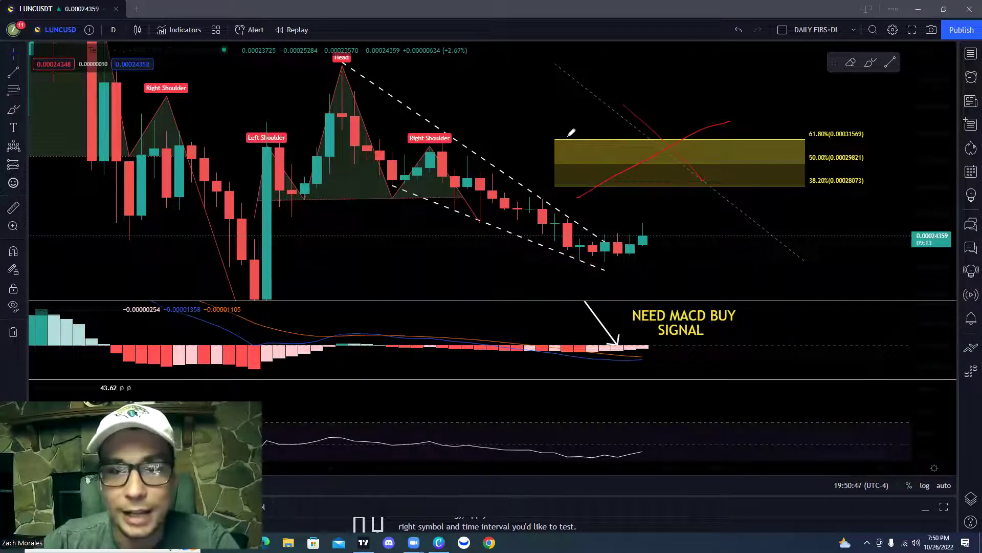
Step: Mark the Head peak's price level with horizontal lines and trace a wedge breakout rising back to that level
{"action": "left_click_drag", "start_coordinate": [279, 62], "coordinate": [799, 63]}
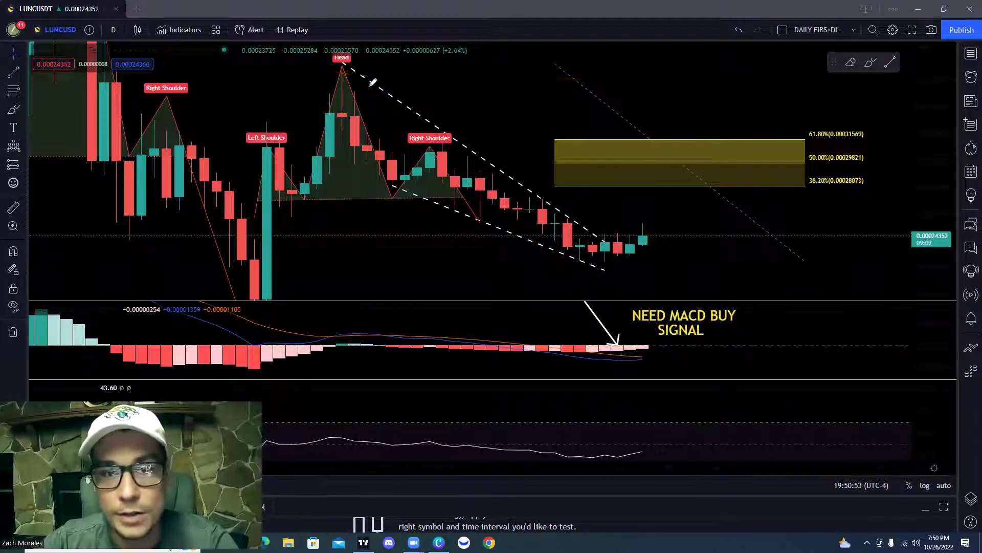
{"action": "mouse_move", "coordinate": [360, 94]}
{"action": "left_mouse_down"}
{"action": "mouse_move", "coordinate": [537, 222]}
{"action": "mouse_move", "coordinate": [633, 137]}
{"action": "mouse_move", "coordinate": [631, 80]}
{"action": "left_mouse_up"}
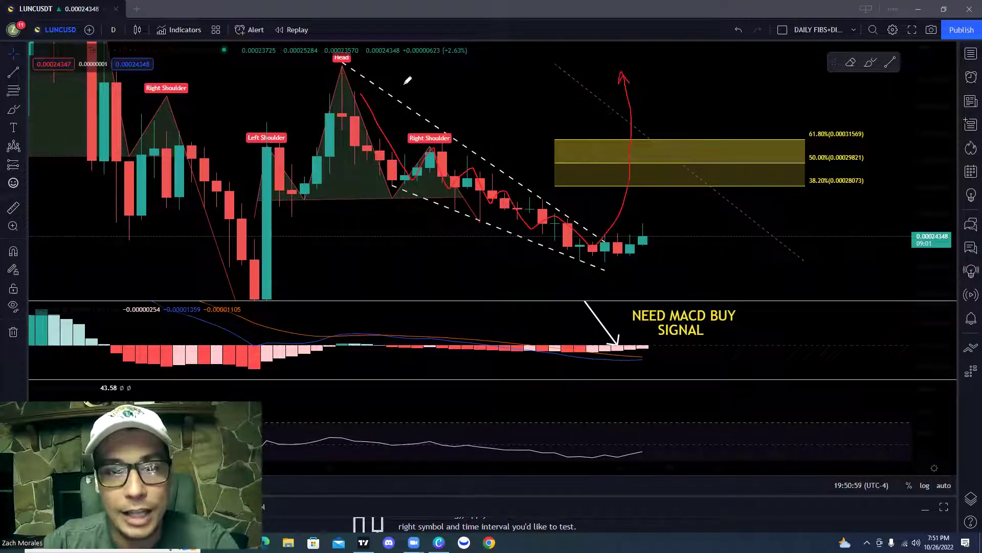
{"action": "left_click_drag", "start_coordinate": [284, 66], "coordinate": [798, 66]}
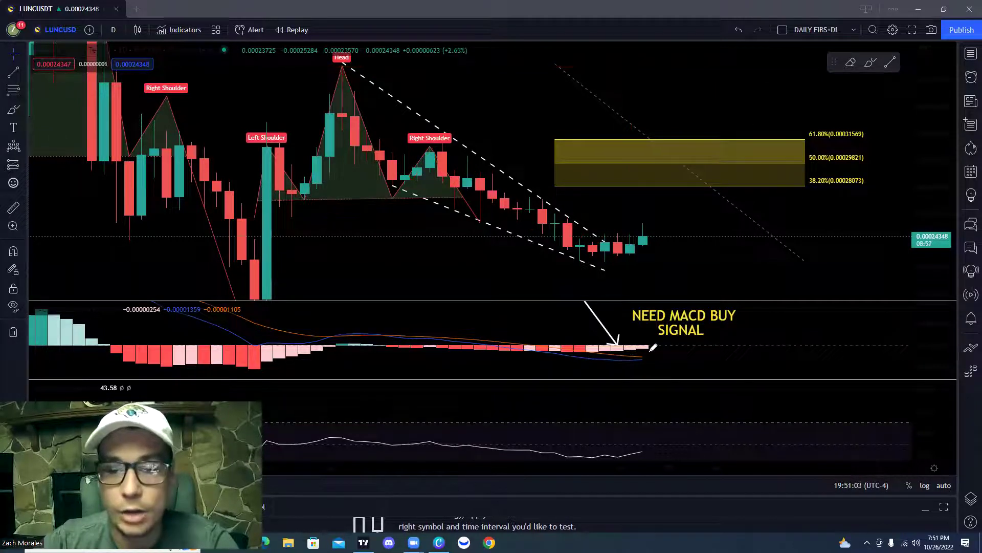
Step: Circle the MACD lines at the latest candle and draw an arrow from the wedge low up to the 61.80% level
{"action": "mouse_move", "coordinate": [652, 346]}
{"action": "left_mouse_down"}
{"action": "mouse_move", "coordinate": [668, 354]}
{"action": "mouse_move", "coordinate": [657, 341]}
{"action": "left_mouse_up"}
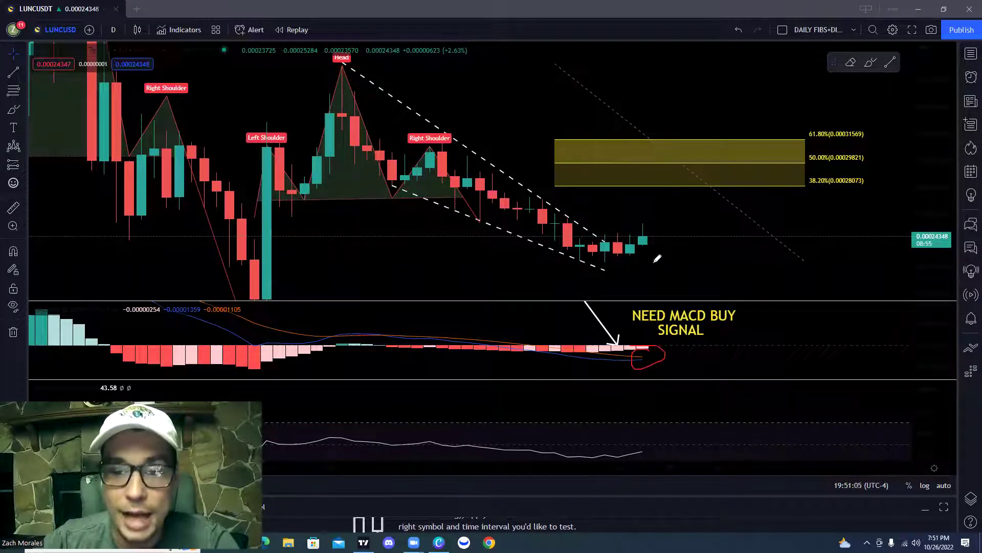
{"action": "left_click_drag", "start_coordinate": [604, 249], "coordinate": [674, 136]}
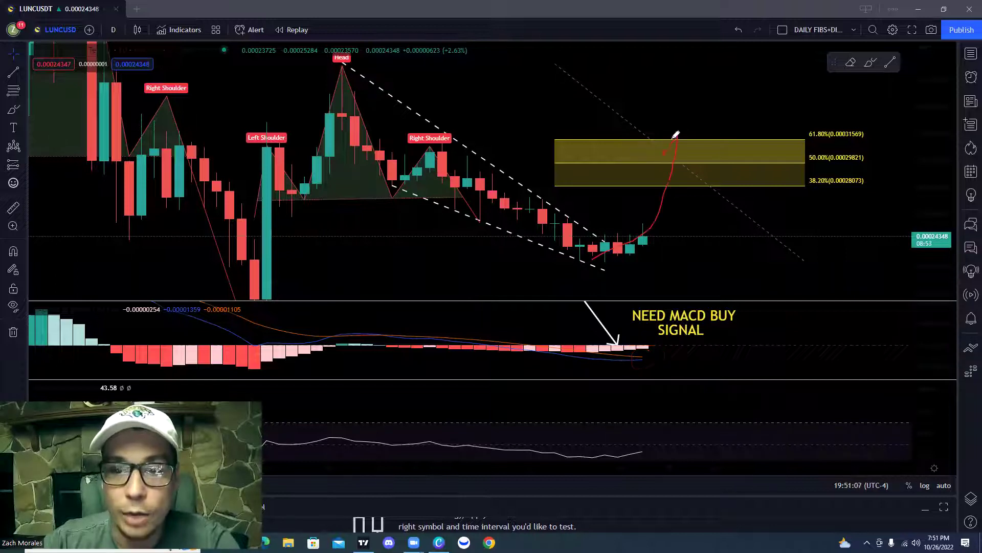
{"action": "mouse_move", "coordinate": [854, 122]}
{"action": "left_mouse_down"}
{"action": "mouse_move", "coordinate": [801, 131]}
{"action": "mouse_move", "coordinate": [873, 126]}
{"action": "mouse_move", "coordinate": [813, 115]}
{"action": "left_mouse_up"}
{"action": "mouse_move", "coordinate": [720, 267]}
{"action": "left_mouse_down"}
{"action": "mouse_move", "coordinate": [704, 253]}
{"action": "mouse_move", "coordinate": [751, 249]}
{"action": "left_mouse_up"}
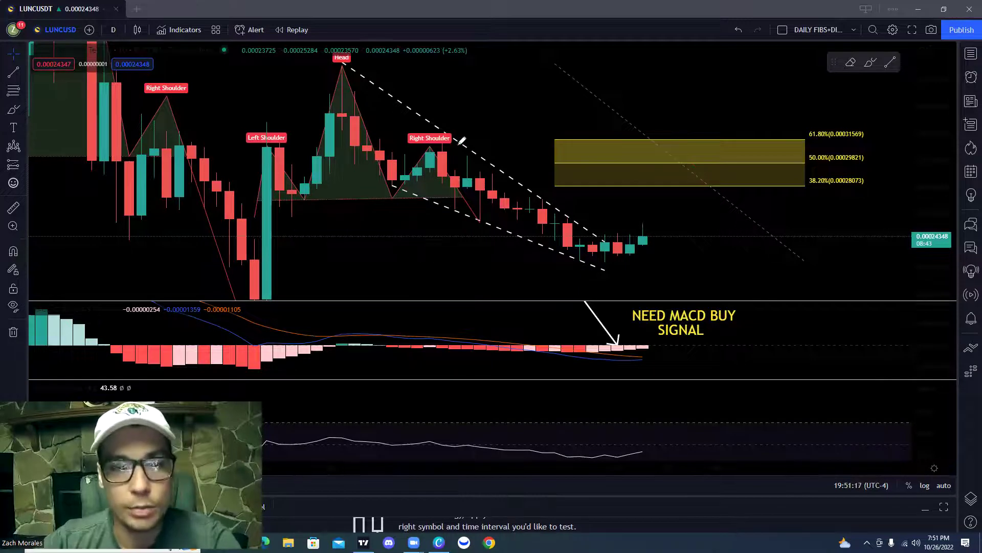
Step: Circle the recent pattern's right shoulder, head and left shoulder, and trace the full head-and-shoulders outline
{"action": "left_click_drag", "start_coordinate": [457, 144], "coordinate": [405, 134]}
{"action": "mouse_move", "coordinate": [375, 102]}
{"action": "left_mouse_down"}
{"action": "mouse_move", "coordinate": [332, 65]}
{"action": "mouse_move", "coordinate": [311, 80]}
{"action": "left_mouse_up"}
{"action": "left_click_drag", "start_coordinate": [290, 137], "coordinate": [259, 131]}
{"action": "left_click_drag", "start_coordinate": [250, 218], "coordinate": [404, 177]}
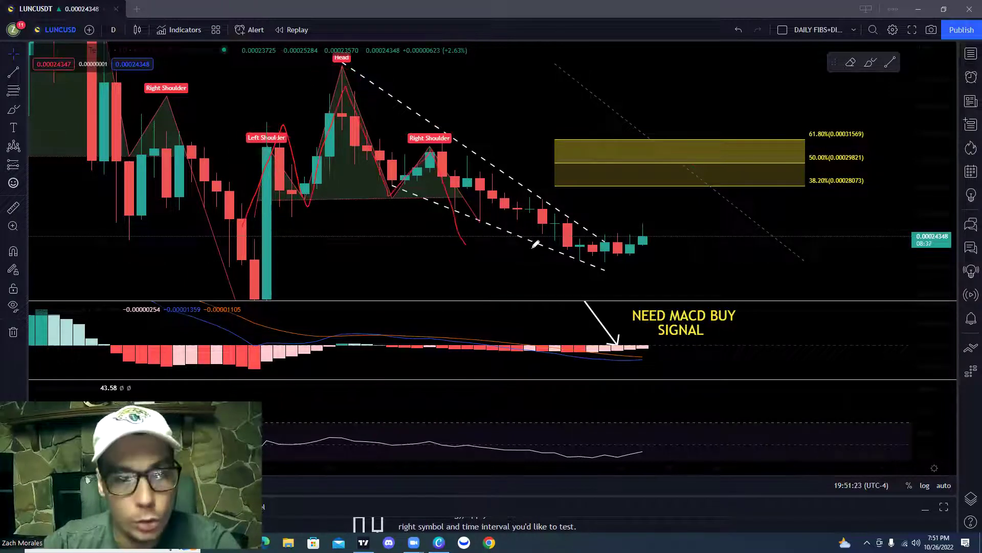
{"action": "left_click_drag", "start_coordinate": [484, 222], "coordinate": [23, 222]}
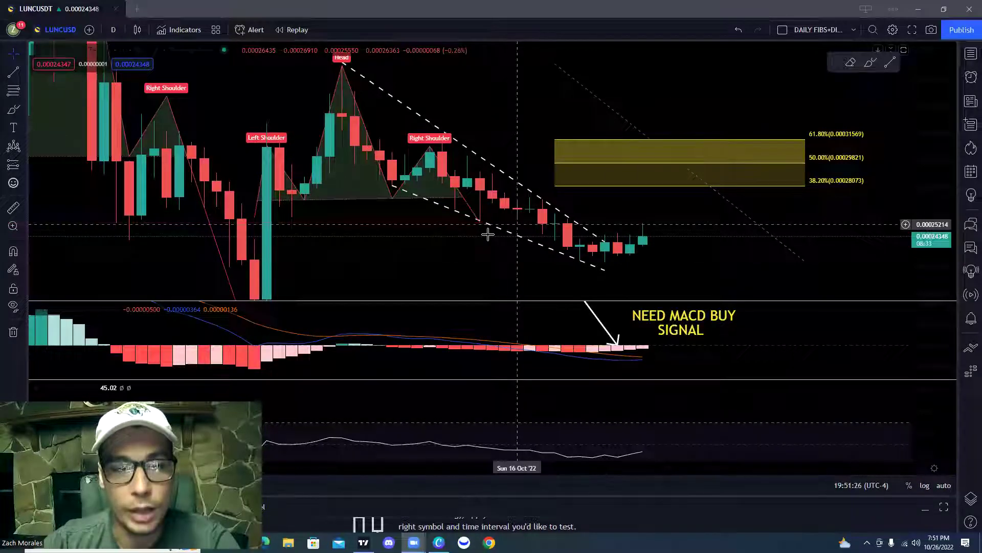
Step: Examine the earlier, larger head-and-shoulders pattern and the rally that precedes it
{"action": "scroll", "coordinate": [487, 235], "scroll_direction": "down", "scroll_amount": 2}
{"action": "left_click_drag", "start_coordinate": [633, 222], "coordinate": [805, 209]}
{"action": "left_click_drag", "start_coordinate": [950, 150], "coordinate": [929, 272]}
{"action": "left_click_drag", "start_coordinate": [469, 119], "coordinate": [672, 164]}
{"action": "left_click_drag", "start_coordinate": [936, 125], "coordinate": [936, 153]}
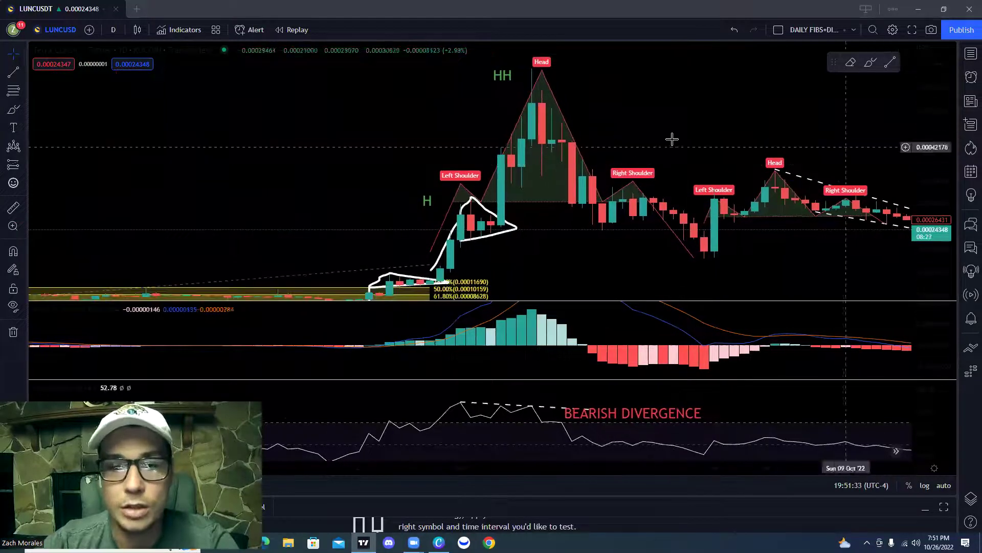
{"action": "scroll", "coordinate": [609, 138], "scroll_direction": "up", "scroll_amount": 3}
{"action": "left_click_drag", "start_coordinate": [594, 139], "coordinate": [695, 126]}
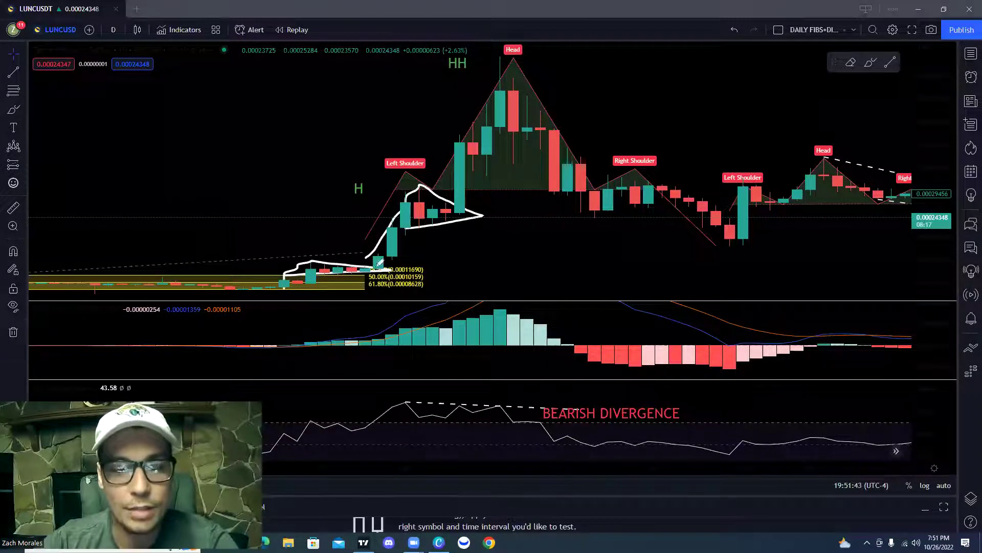
Step: Point an arrow at the BEARISH DIVERGENCE note and circle the H mark beside the larger pattern's left shoulder
{"action": "mouse_move", "coordinate": [245, 366]}
{"action": "left_mouse_down"}
{"action": "mouse_move", "coordinate": [9, 371]}
{"action": "mouse_move", "coordinate": [263, 355]}
{"action": "mouse_move", "coordinate": [287, 373]}
{"action": "left_mouse_up"}
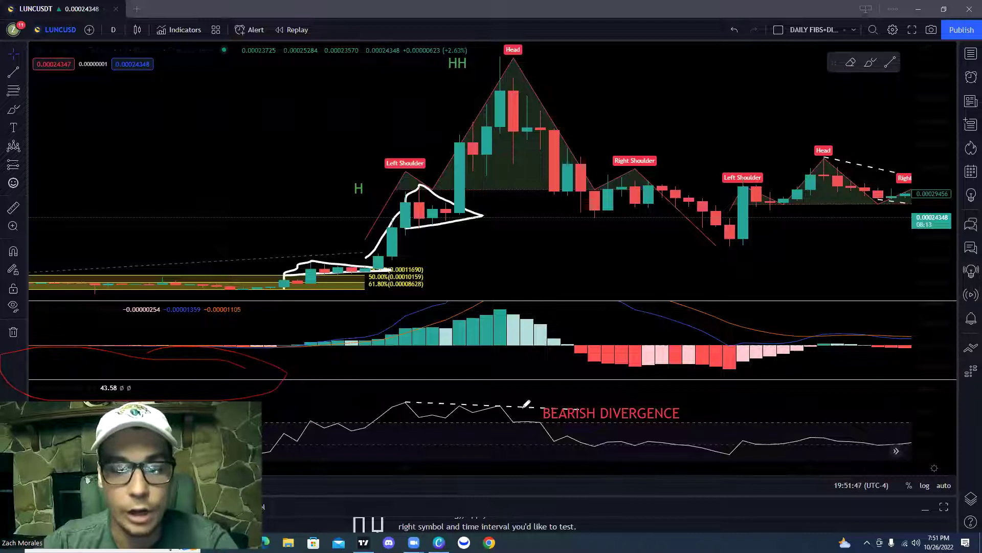
{"action": "left_click_drag", "start_coordinate": [644, 392], "coordinate": [623, 403]}
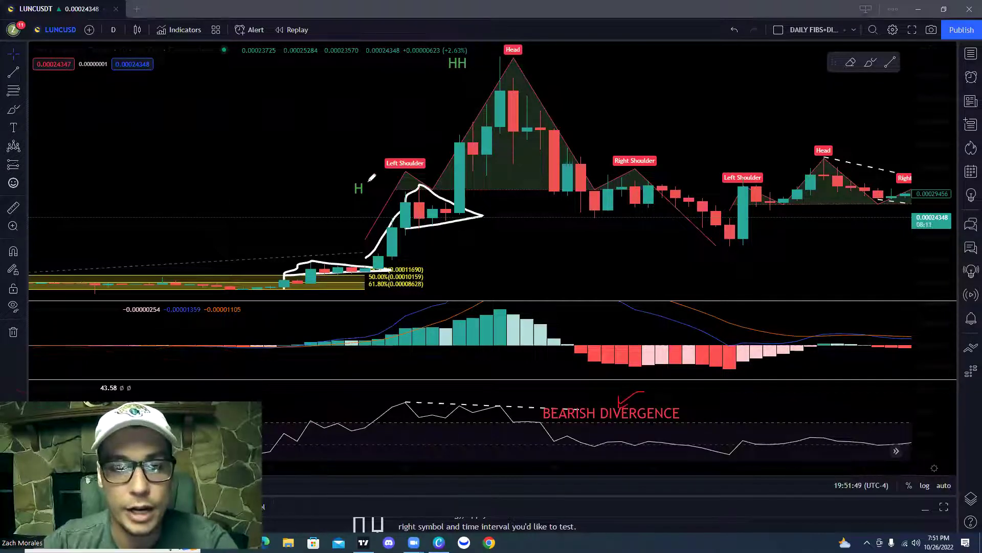
{"action": "mouse_move", "coordinate": [365, 175]}
{"action": "left_mouse_down"}
{"action": "mouse_move", "coordinate": [353, 206]}
{"action": "mouse_move", "coordinate": [361, 176]}
{"action": "left_mouse_up"}
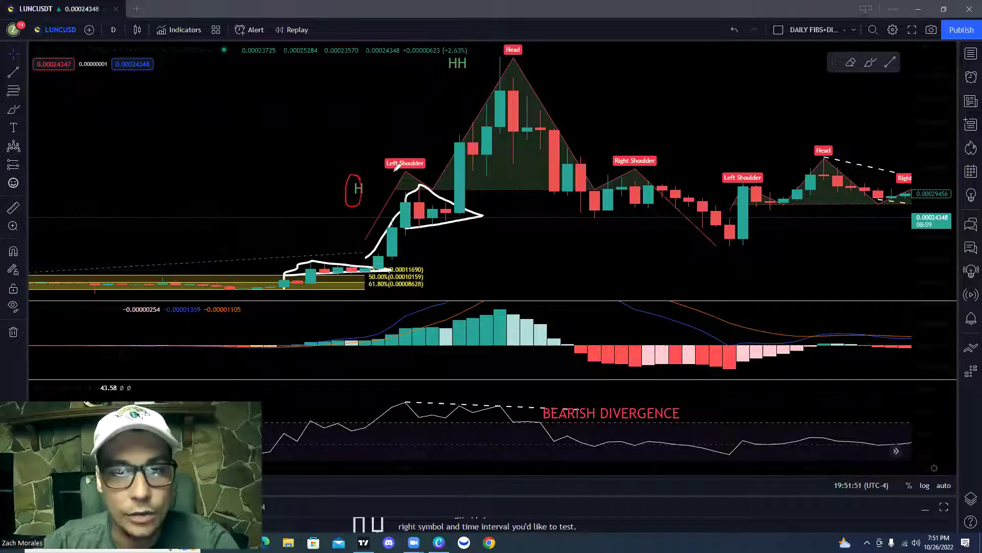
{"action": "key", "text": "Escape"}
{"action": "left_click_drag", "start_coordinate": [652, 100], "coordinate": [657, 112]}
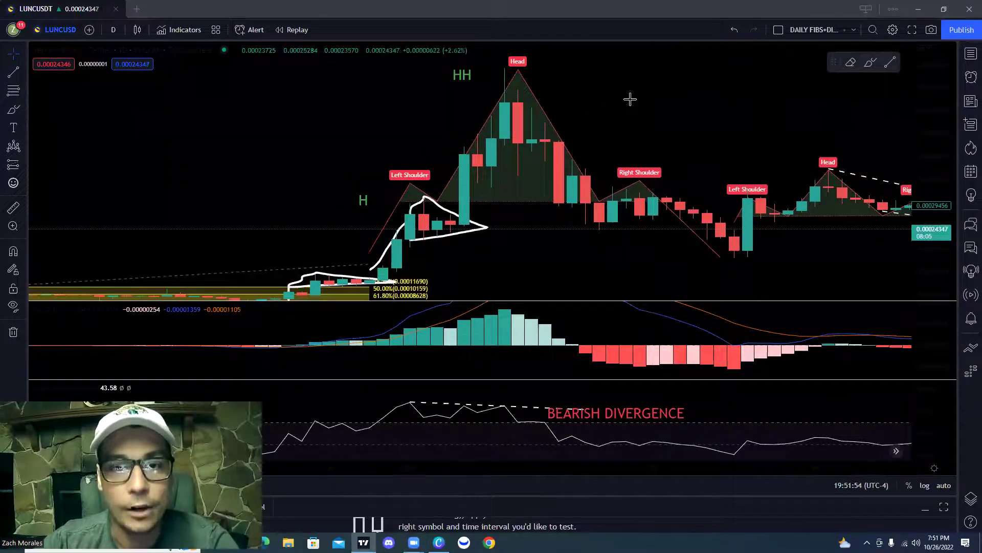
Step: Draw lines from the H price high to the HH high and circle the two matching RSI peaks
{"action": "mouse_move", "coordinate": [345, 209]}
{"action": "left_mouse_down"}
{"action": "mouse_move", "coordinate": [440, 145]}
{"action": "mouse_move", "coordinate": [476, 96]}
{"action": "mouse_move", "coordinate": [497, 108]}
{"action": "left_mouse_up"}
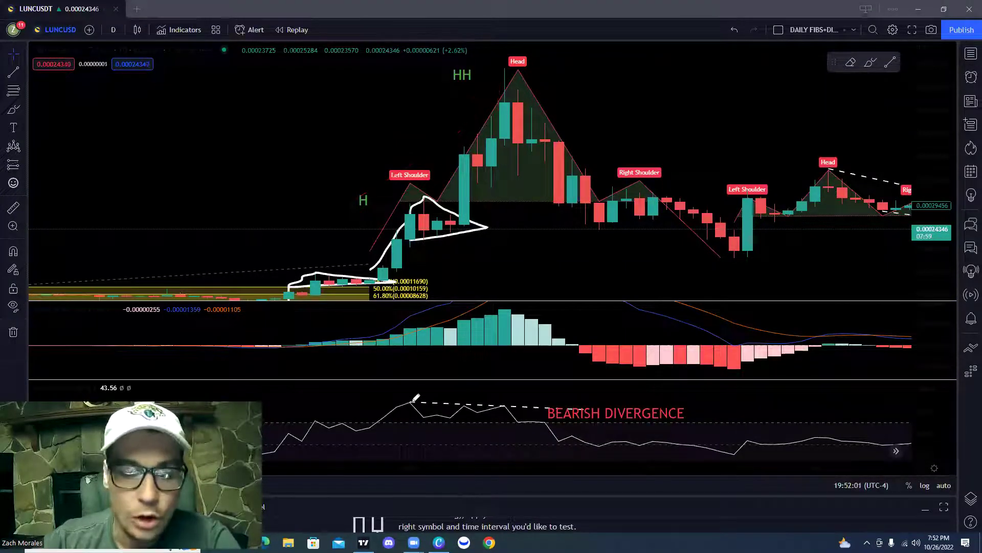
{"action": "mouse_move", "coordinate": [413, 393]}
{"action": "left_mouse_down"}
{"action": "mouse_move", "coordinate": [413, 411]}
{"action": "mouse_move", "coordinate": [409, 395]}
{"action": "left_mouse_up"}
{"action": "mouse_move", "coordinate": [499, 403]}
{"action": "left_mouse_down"}
{"action": "mouse_move", "coordinate": [513, 412]}
{"action": "mouse_move", "coordinate": [503, 397]}
{"action": "left_mouse_up"}
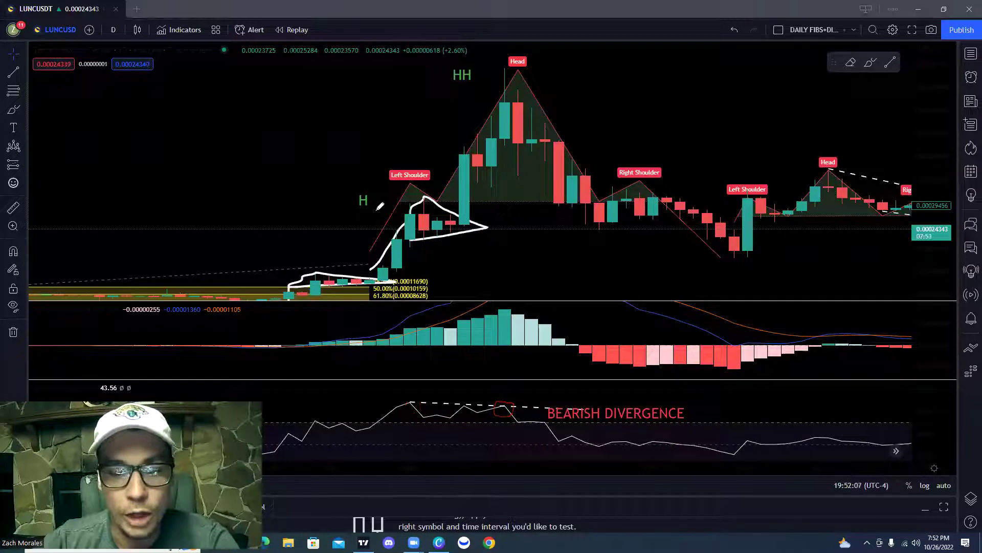
{"action": "mouse_move", "coordinate": [373, 205]}
{"action": "left_mouse_down"}
{"action": "mouse_move", "coordinate": [498, 95]}
{"action": "mouse_move", "coordinate": [509, 97]}
{"action": "left_mouse_up"}
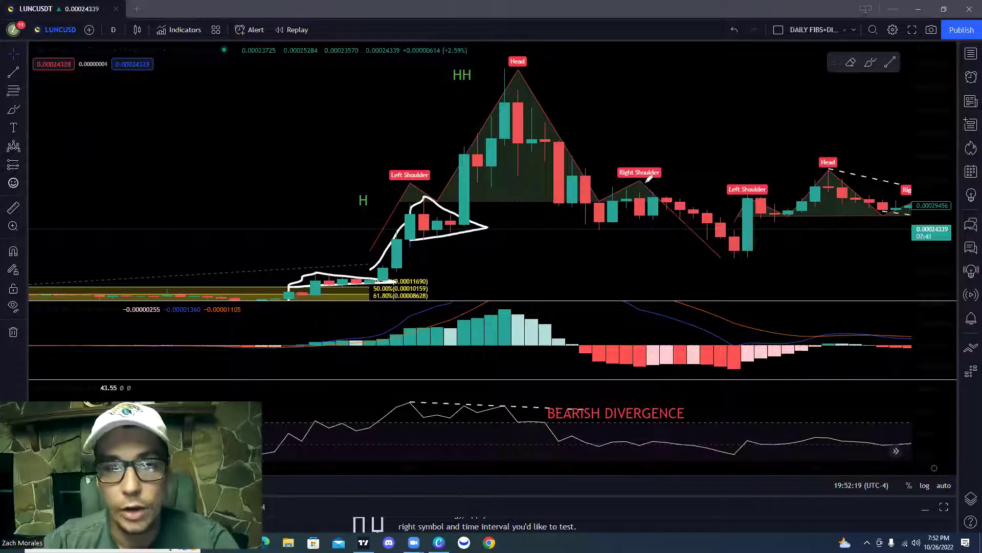
Step: Examine the MACD SELL SIGNAL crossover in the MACD pane
{"action": "left_click_drag", "start_coordinate": [620, 324], "coordinate": [606, 395]}
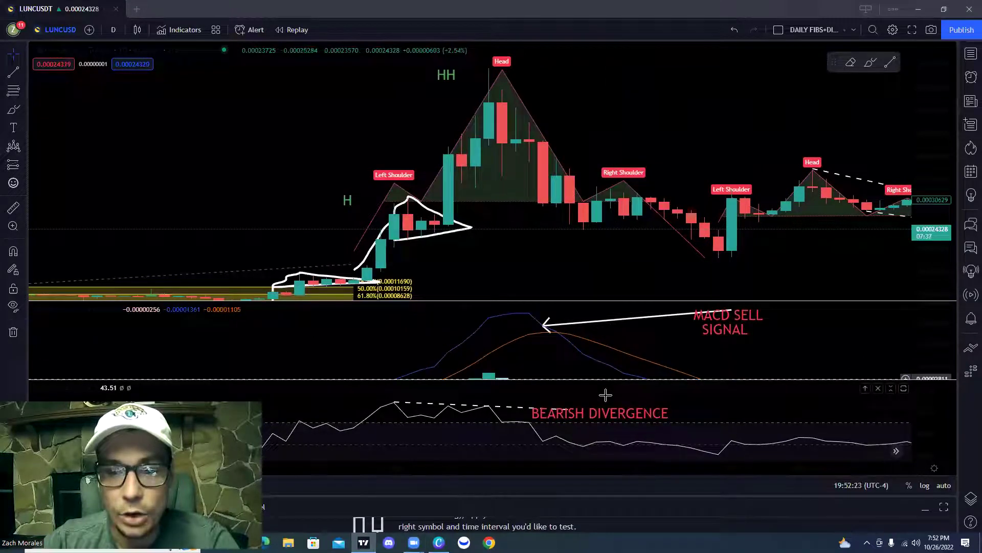
{"action": "left_click_drag", "start_coordinate": [690, 350], "coordinate": [649, 364]}
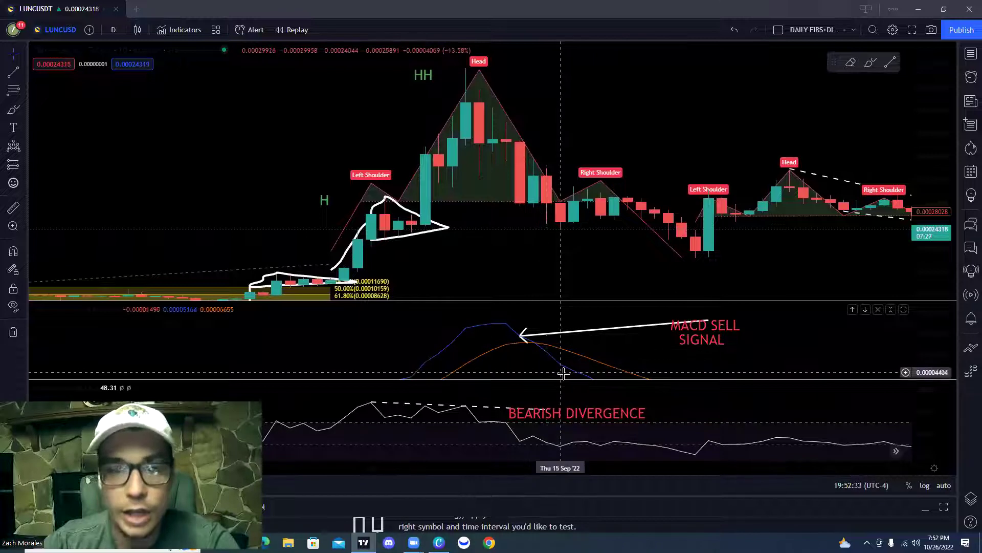
Step: Measure the price drop from the larger pattern's head level to the low before the second left shoulder, and clear the measurement
{"action": "left_click", "coordinate": [12, 207]}
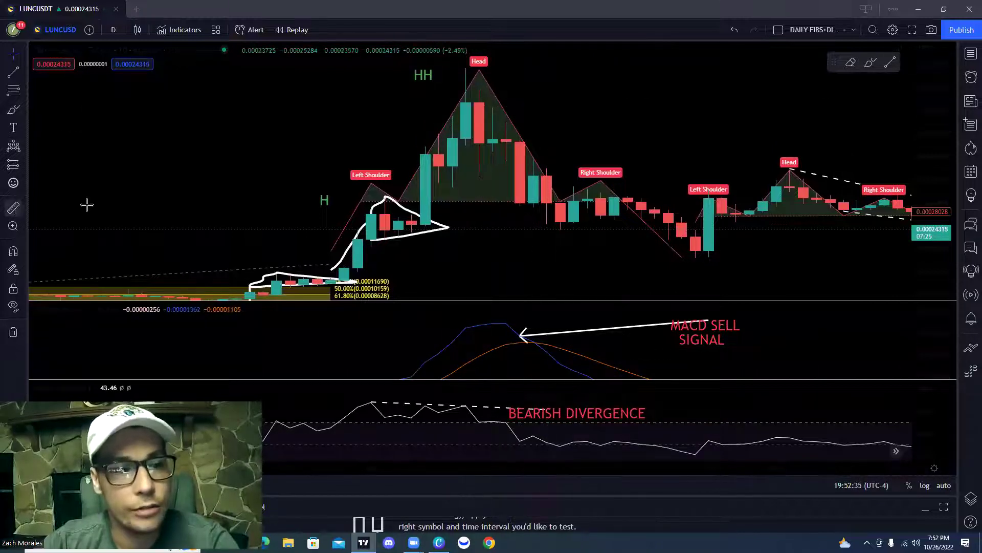
{"action": "left_click", "coordinate": [533, 69]}
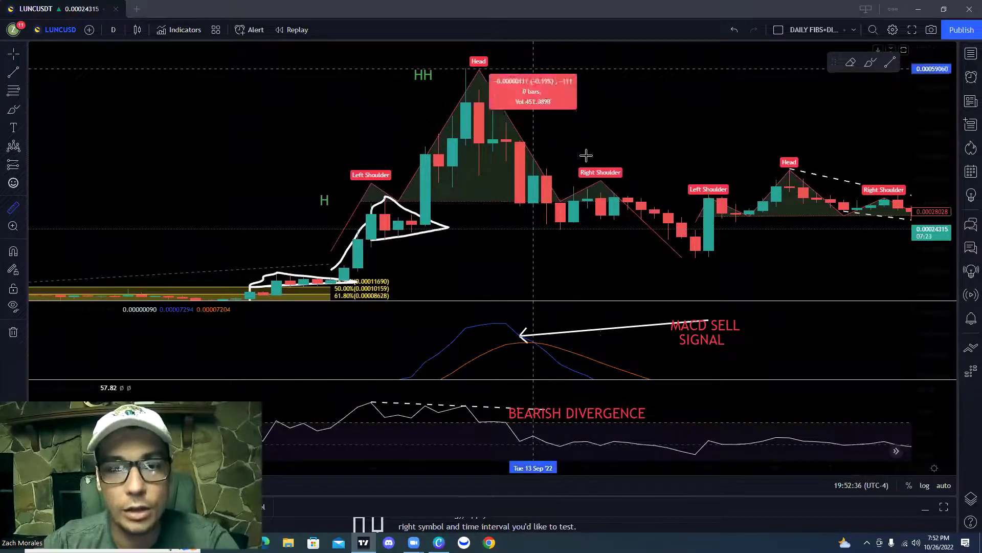
{"action": "left_click", "coordinate": [658, 256]}
{"action": "left_click", "coordinate": [698, 138]}
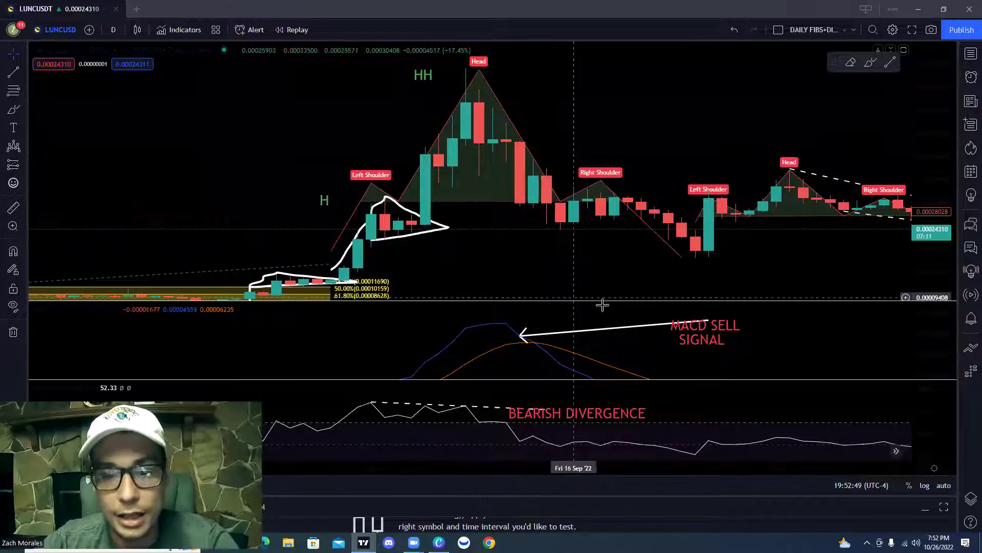
Step: Trace the larger head-and-shoulders pattern in red from the left shoulder over the head and right shoulder to the following low
{"action": "left_click_drag", "start_coordinate": [577, 275], "coordinate": [638, 268]}
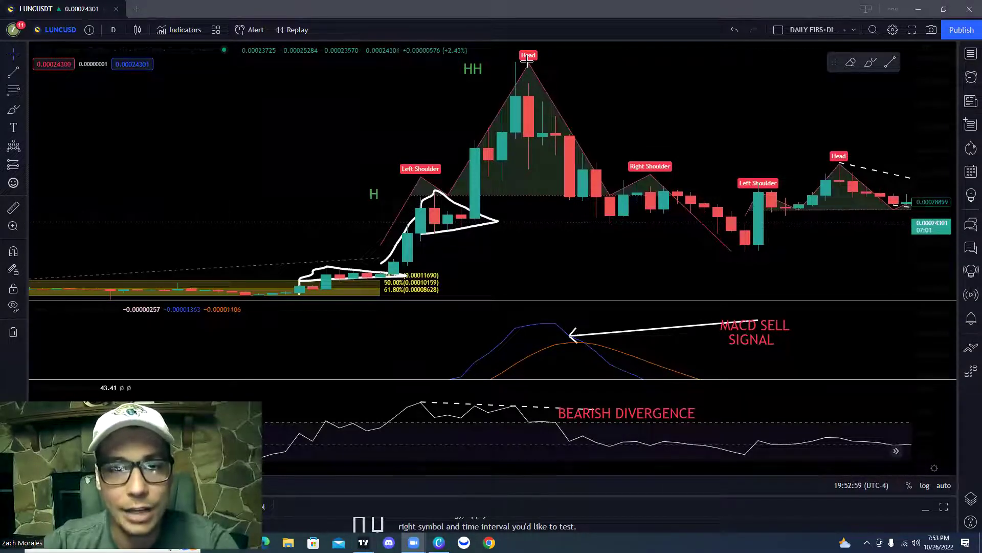
{"action": "left_click_drag", "start_coordinate": [381, 233], "coordinate": [459, 207]}
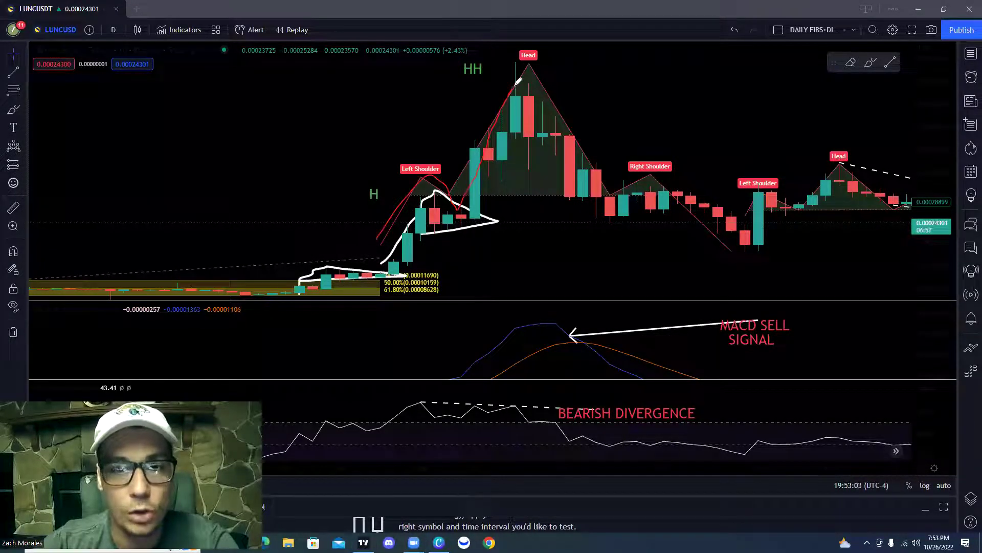
{"action": "left_click_drag", "start_coordinate": [670, 165], "coordinate": [739, 253]}
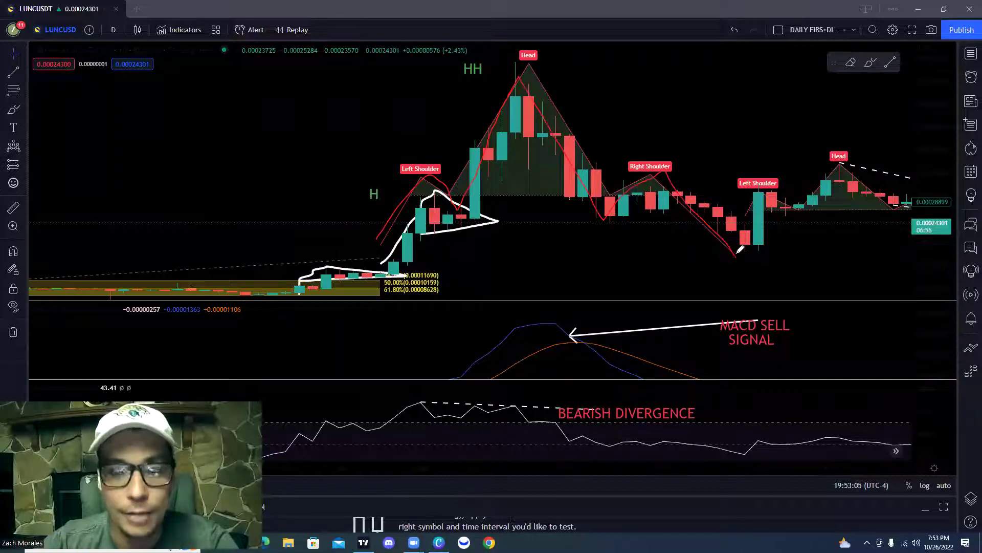
Step: Examine the two white-outlined pennants in the rally leading up to the larger pattern's head
{"action": "left_click_drag", "start_coordinate": [571, 244], "coordinate": [791, 161]}
{"action": "left_click_drag", "start_coordinate": [934, 216], "coordinate": [917, 136]}
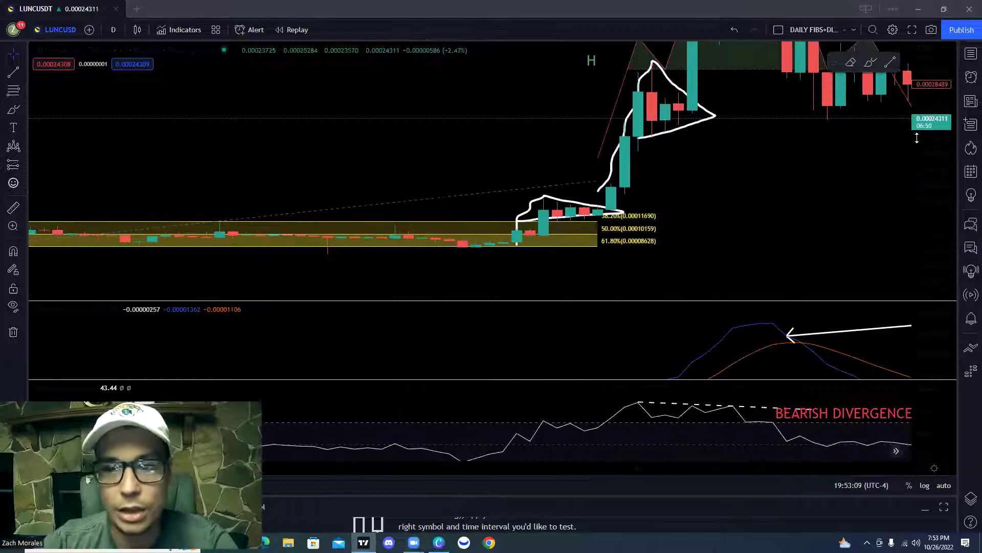
{"action": "left_click_drag", "start_coordinate": [745, 181], "coordinate": [727, 191]}
{"action": "scroll", "coordinate": [719, 194], "scroll_direction": "up", "scroll_amount": 2}
{"action": "left_click_drag", "start_coordinate": [612, 197], "coordinate": [650, 193]}
{"action": "left_click_drag", "start_coordinate": [929, 256], "coordinate": [889, 64]}
{"action": "left_click_drag", "start_coordinate": [618, 253], "coordinate": [643, 146]}
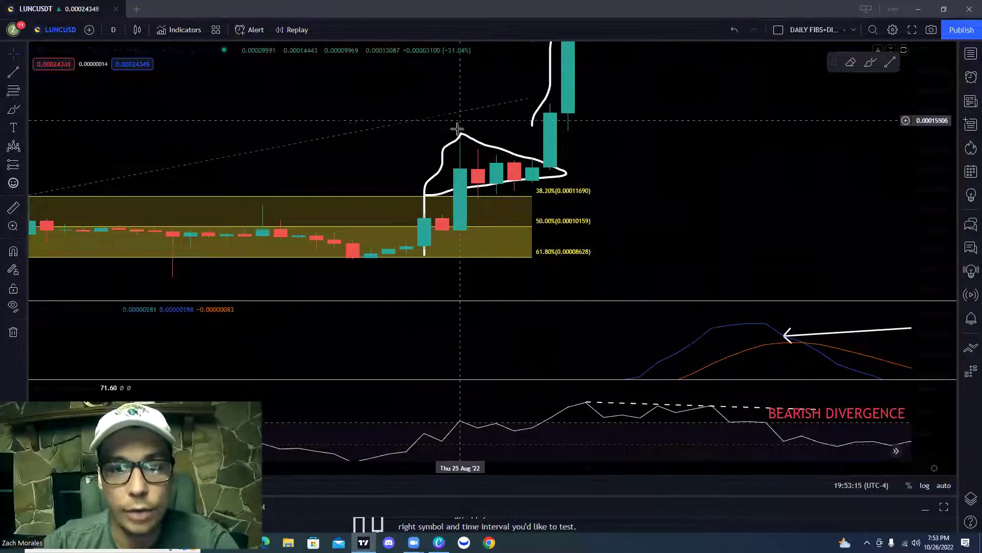
{"action": "left_click_drag", "start_coordinate": [623, 88], "coordinate": [535, 305]}
{"action": "left_click_drag", "start_coordinate": [618, 186], "coordinate": [574, 250]}
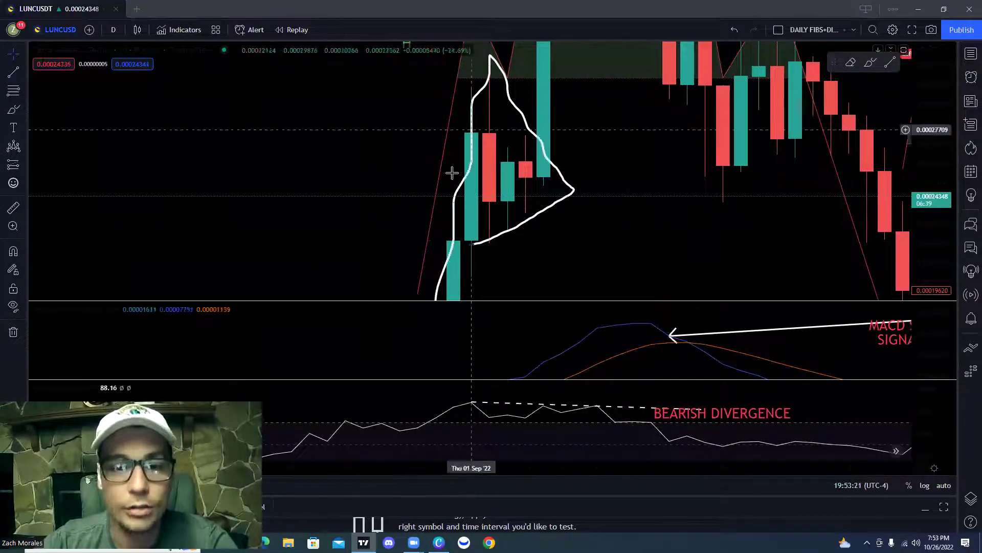
{"action": "left_click_drag", "start_coordinate": [944, 132], "coordinate": [939, 213]}
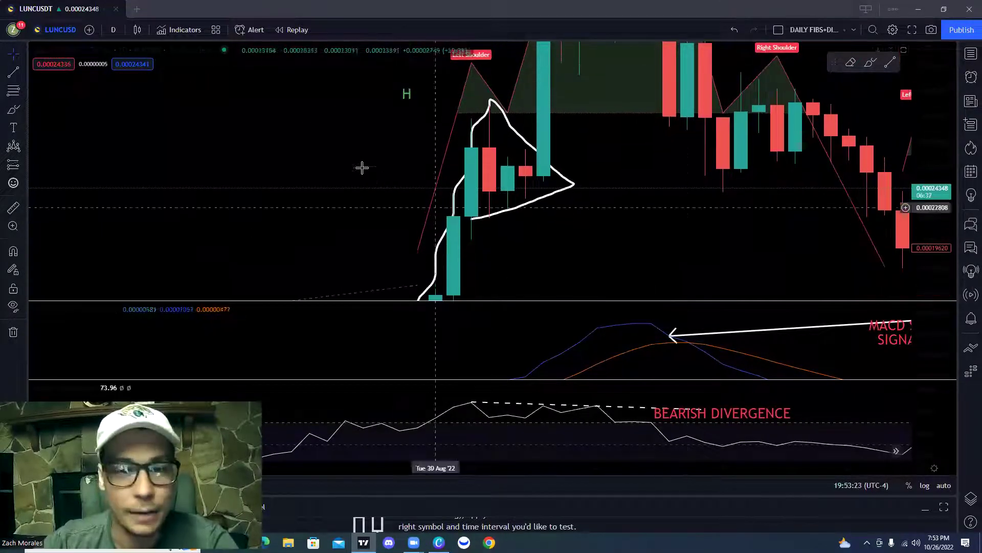
{"action": "left_click_drag", "start_coordinate": [585, 183], "coordinate": [572, 262]}
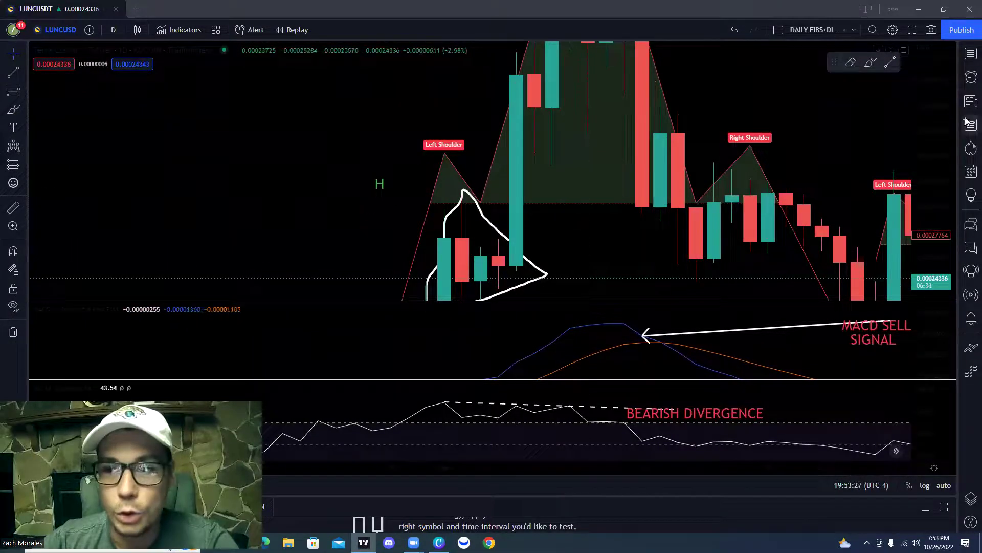
{"action": "left_click_drag", "start_coordinate": [942, 106], "coordinate": [921, 197]}
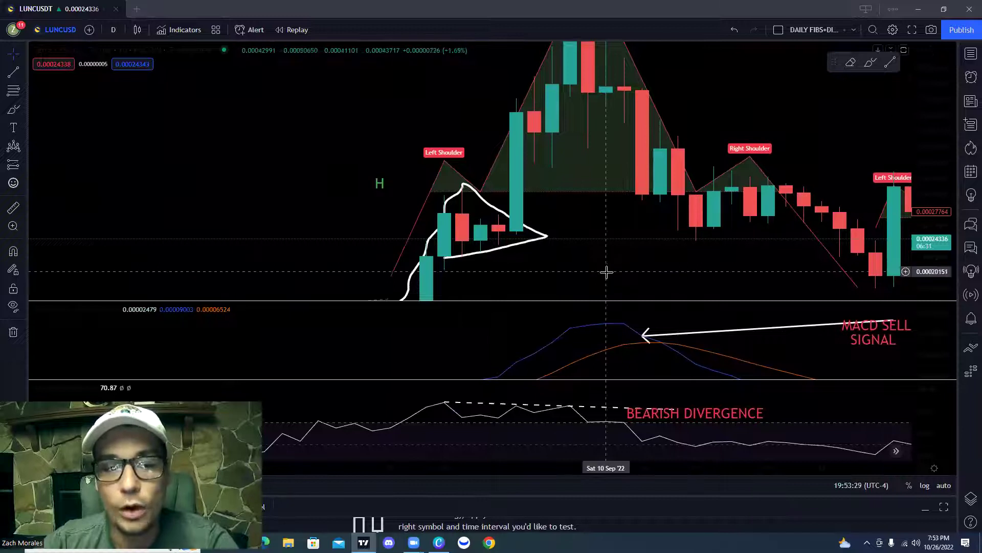
Step: Sketch the early rally and its pullback into the Fibonacci zone with an upward arrow, and underline the lows along the 61.80% level
{"action": "scroll", "coordinate": [753, 187], "scroll_direction": "down", "scroll_amount": 10}
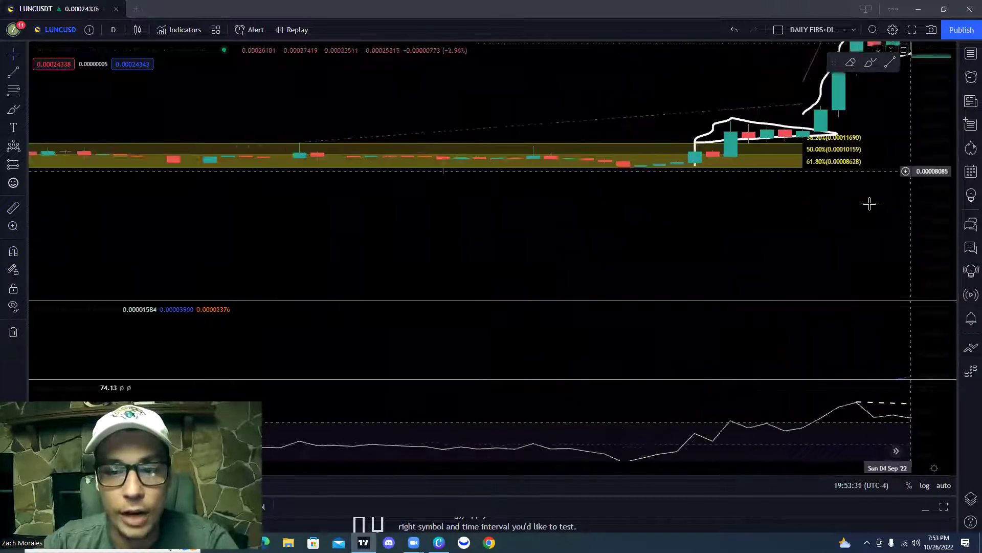
{"action": "scroll", "coordinate": [868, 203], "scroll_direction": "down", "scroll_amount": 8}
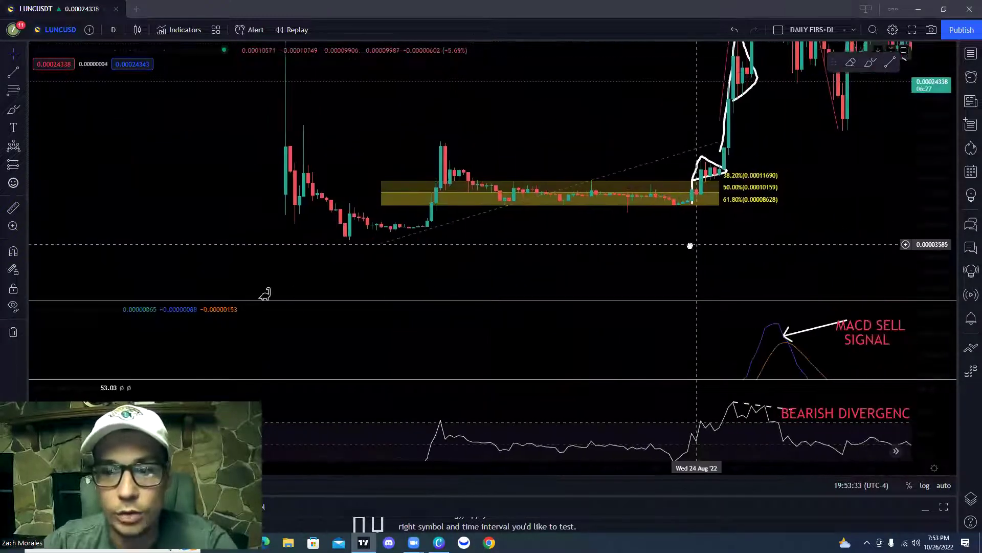
{"action": "left_click_drag", "start_coordinate": [919, 230], "coordinate": [917, 134]}
{"action": "scroll", "coordinate": [834, 176], "scroll_direction": "up", "scroll_amount": 2}
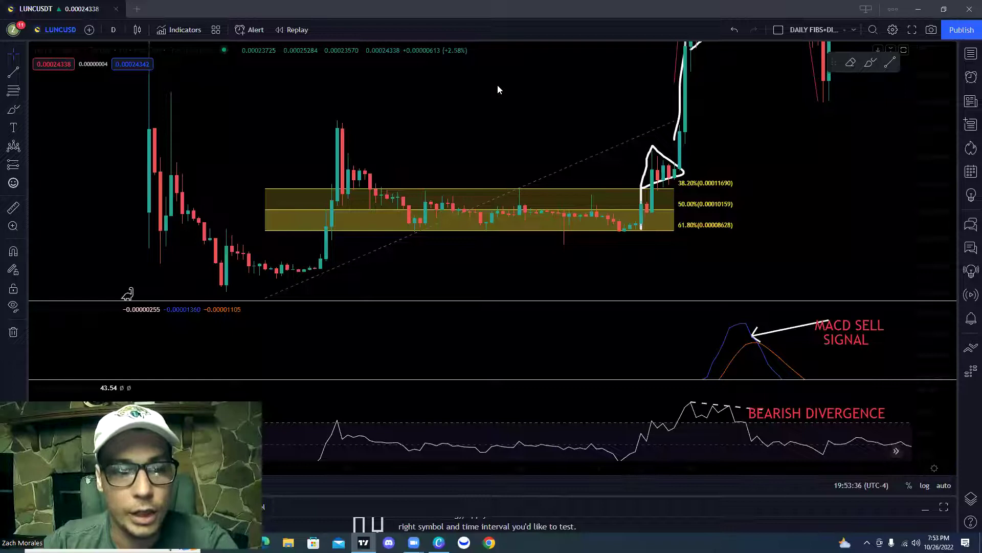
{"action": "left_click_drag", "start_coordinate": [250, 266], "coordinate": [201, 306]}
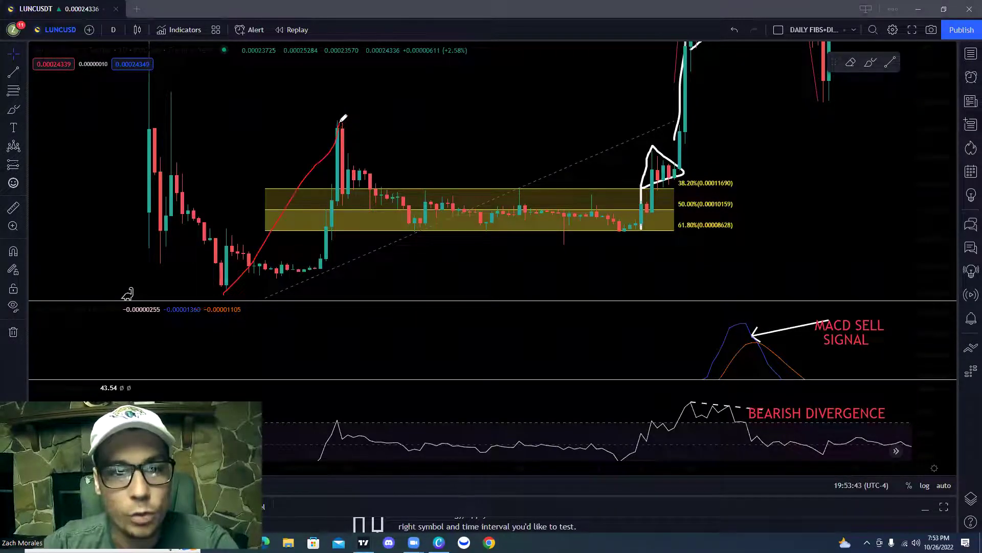
{"action": "left_click_drag", "start_coordinate": [403, 236], "coordinate": [543, 49]}
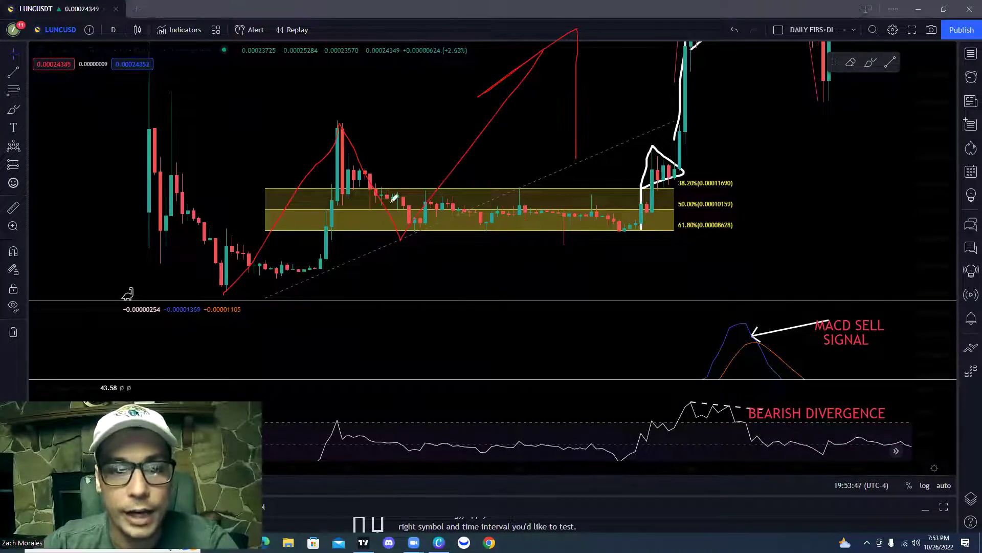
{"action": "left_click_drag", "start_coordinate": [405, 232], "coordinate": [675, 232]}
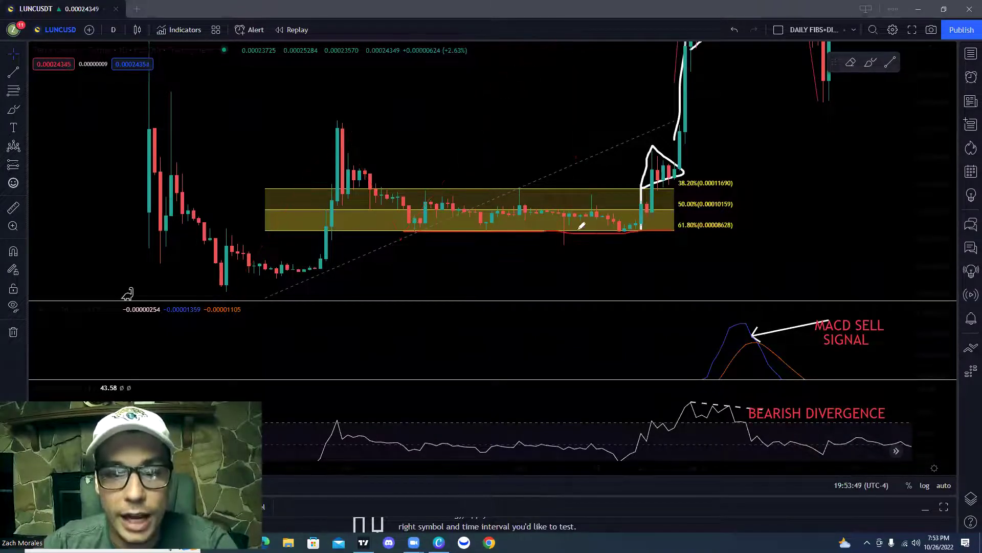